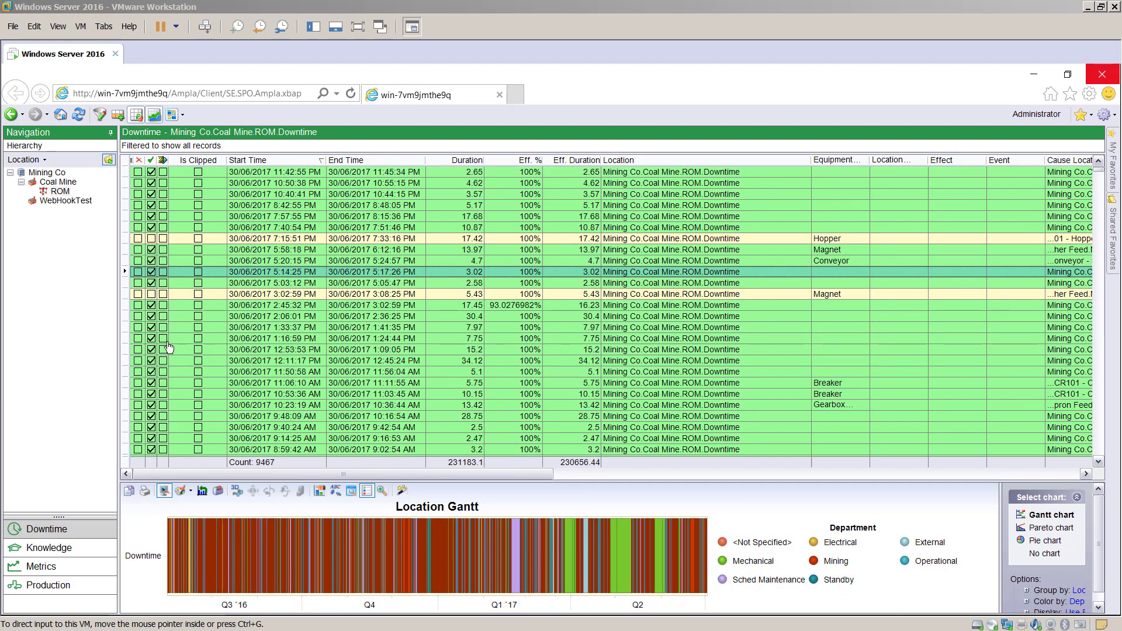
- Open the record filter for the ROM Downtime records and examine the available standard filter fields
click(99, 116)
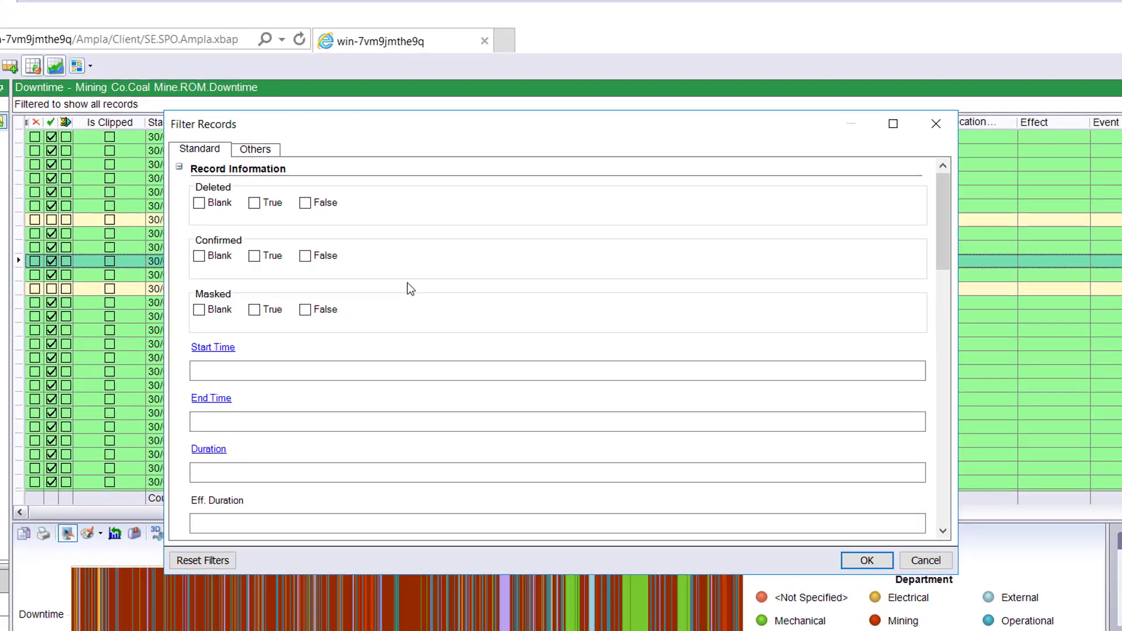
scroll(411, 288, down, 5)
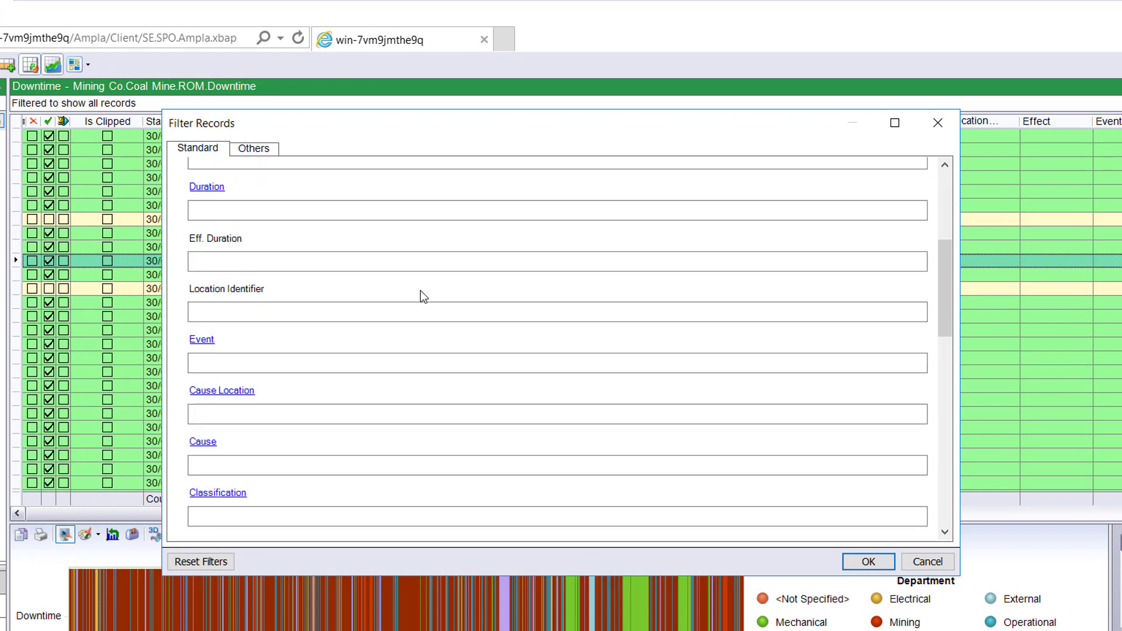
scroll(420, 290, down, 15)
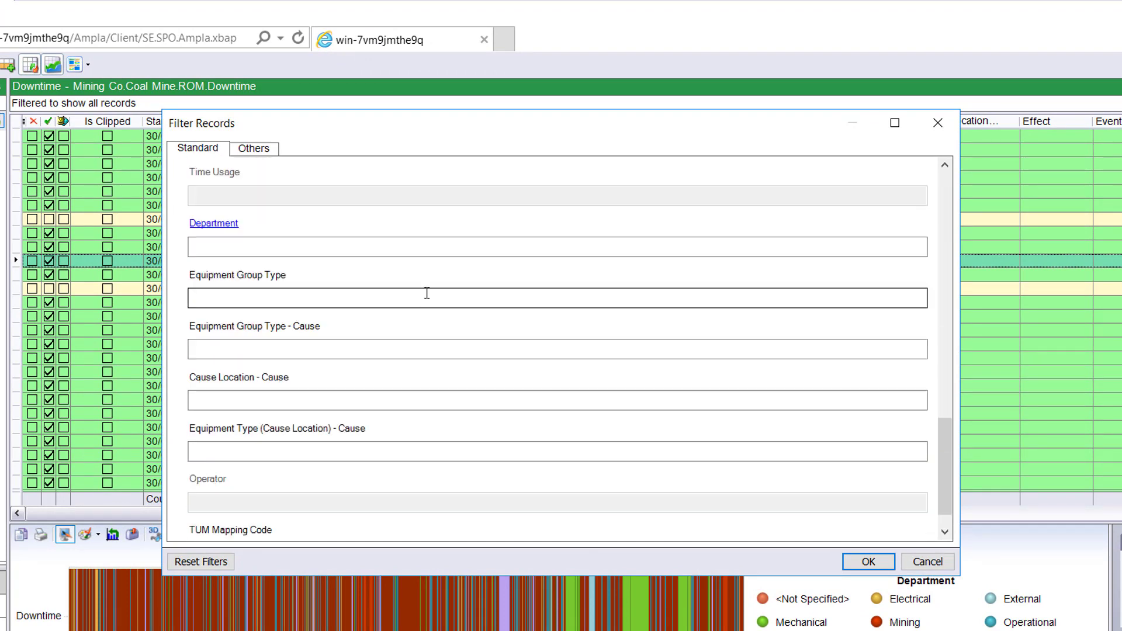
scroll(426, 293, down, 1)
scroll(426, 292, up, 10)
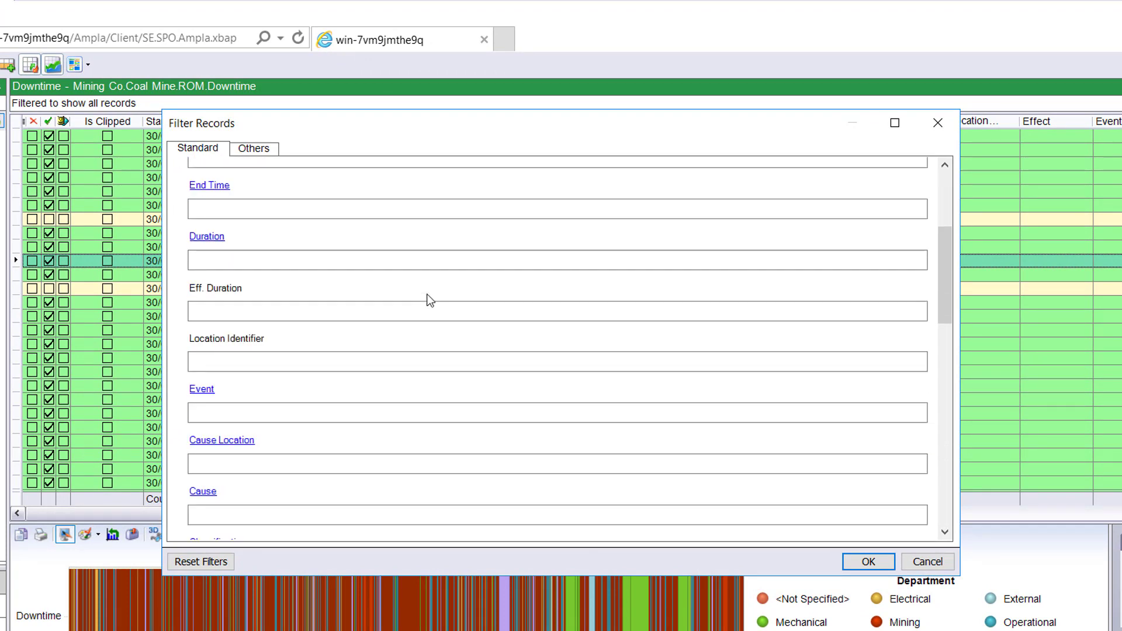
scroll(430, 295, up, 4)
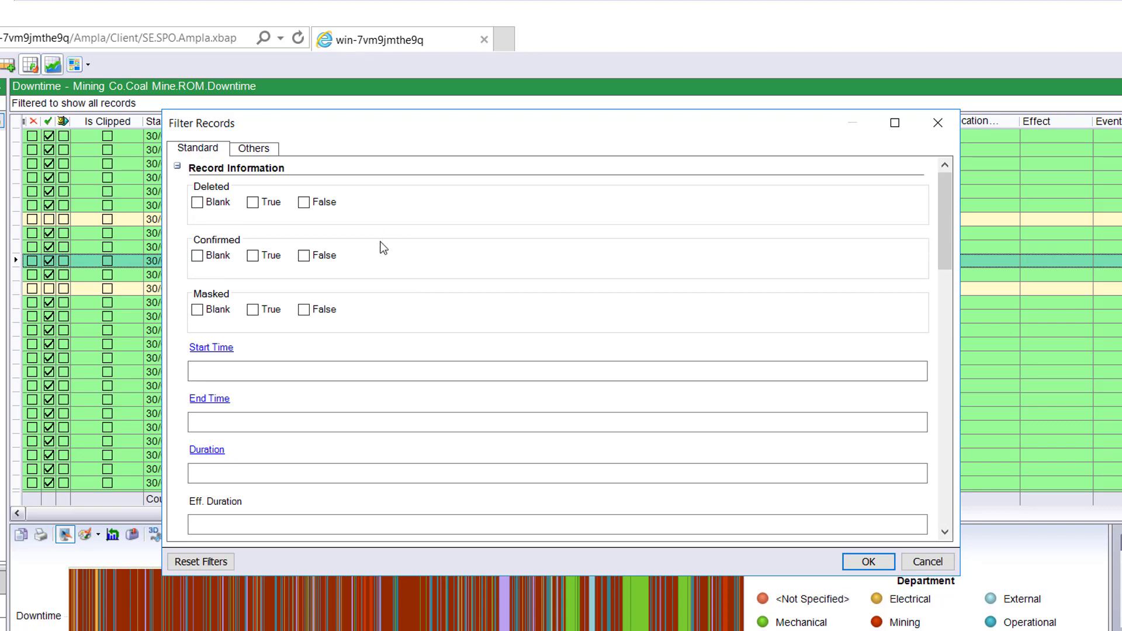
- Open the Sample Period filter and select the Shift period with Shift Beginning as the specific period
scroll(411, 298, down, 6)
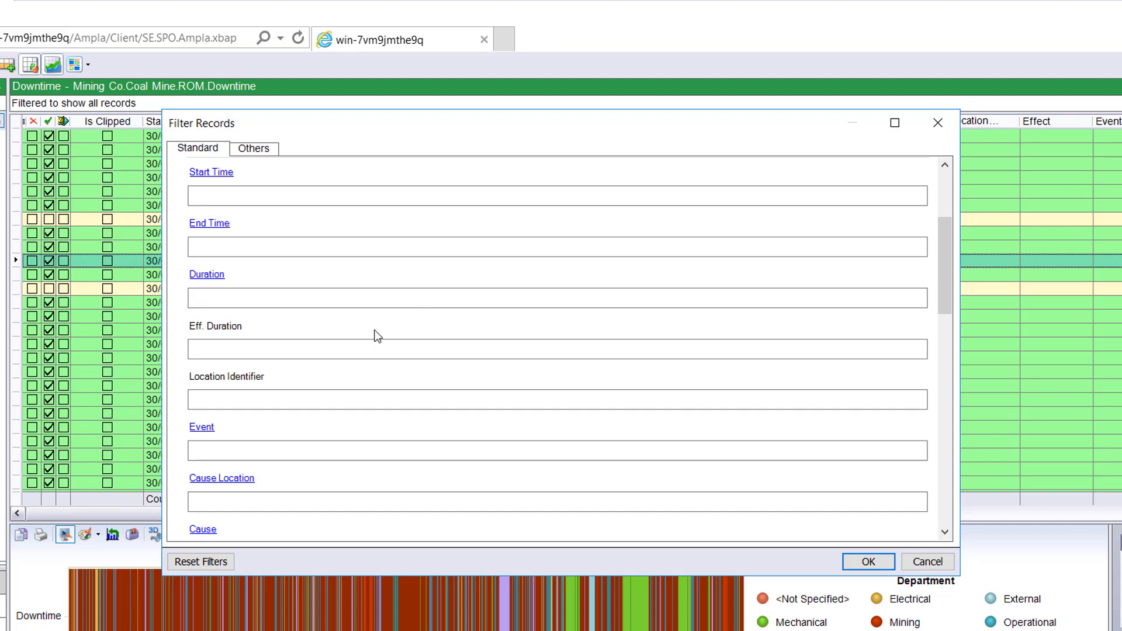
scroll(377, 336, down, 3)
scroll(377, 338, down, 3)
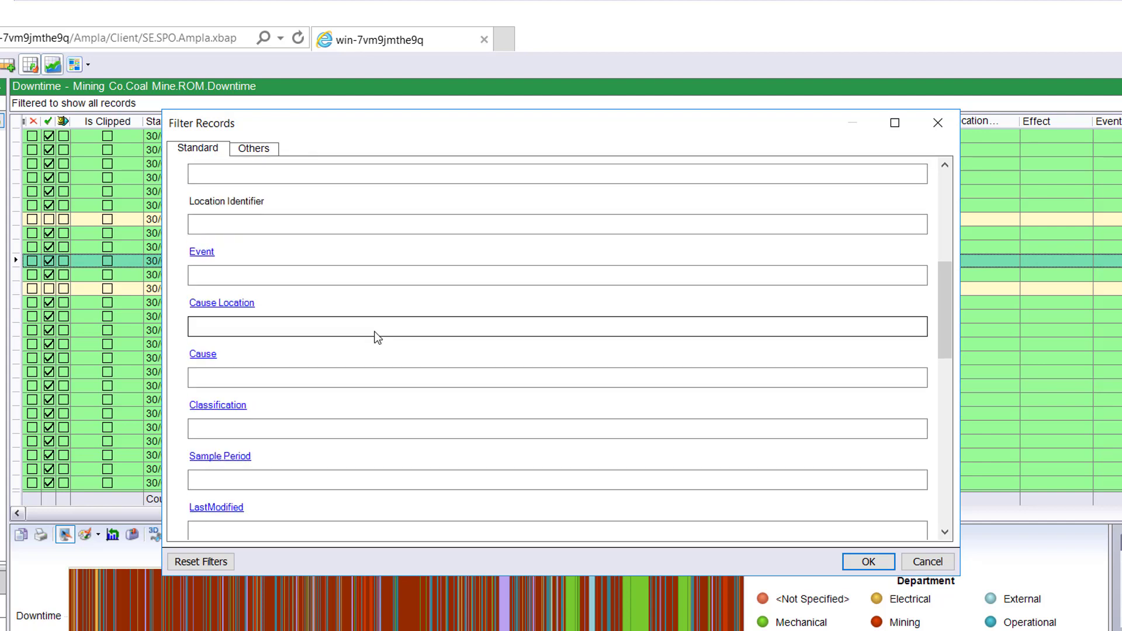
click(242, 459)
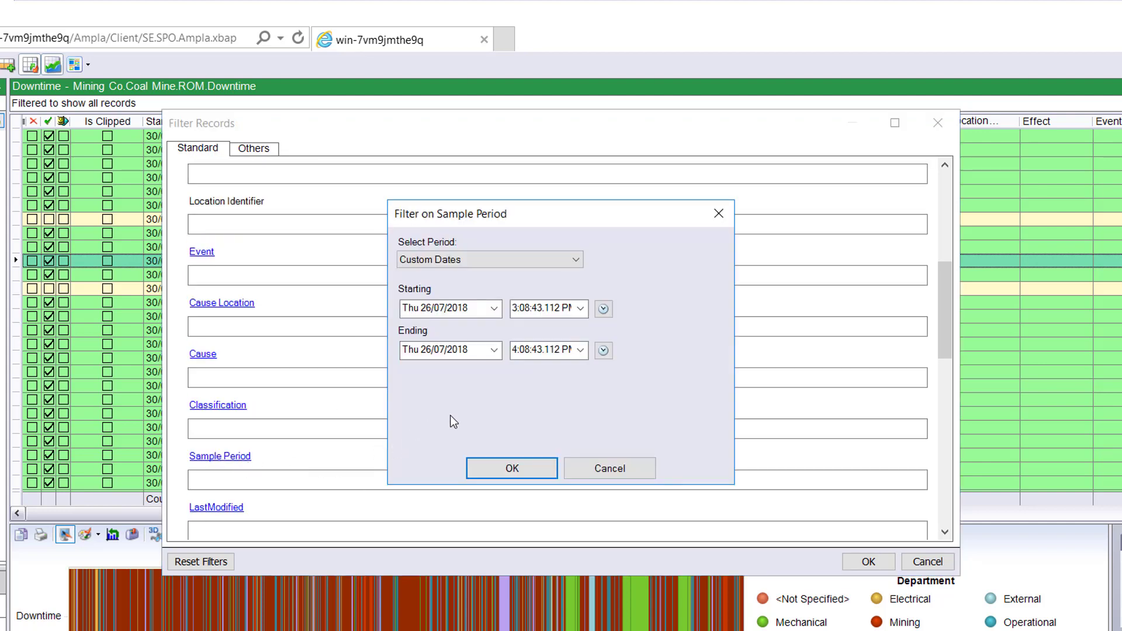
click(576, 261)
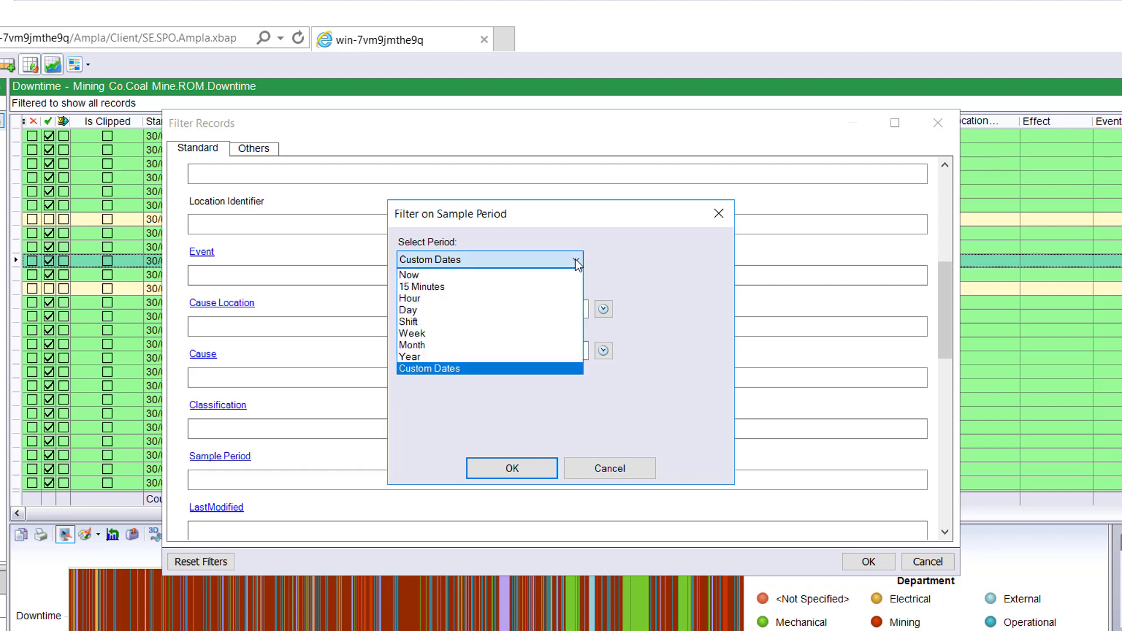
click(415, 323)
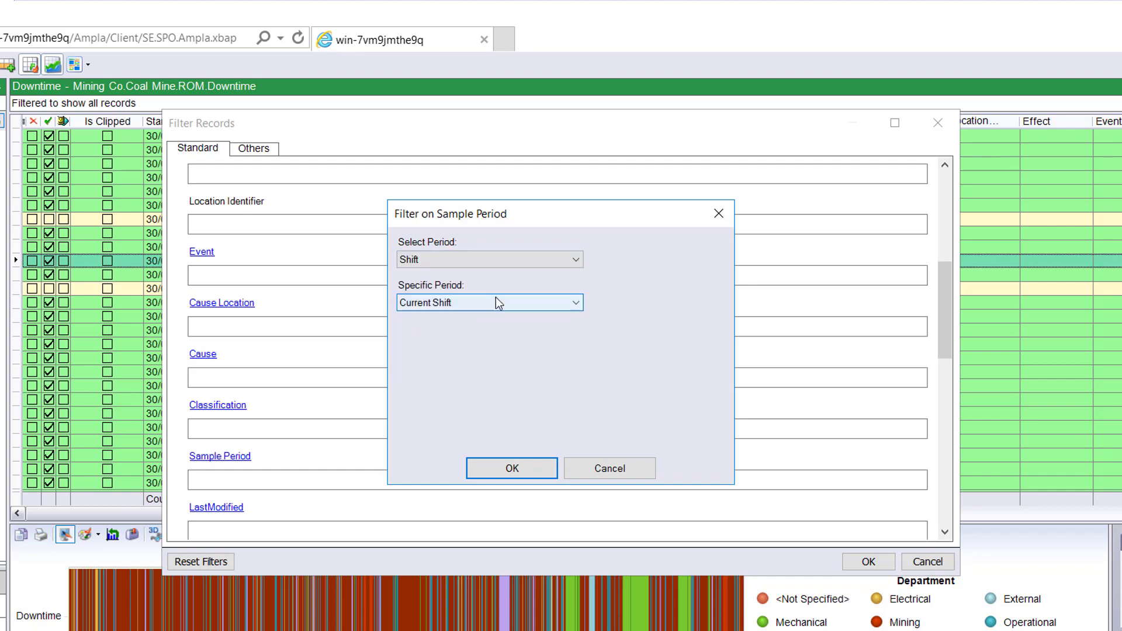
click(577, 304)
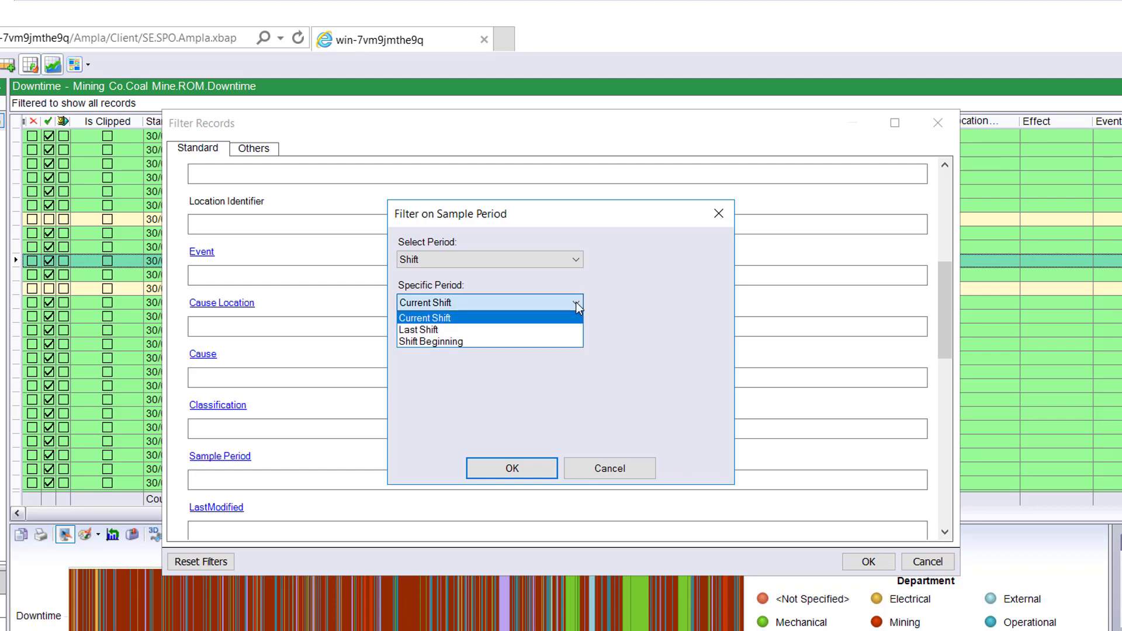
click(447, 344)
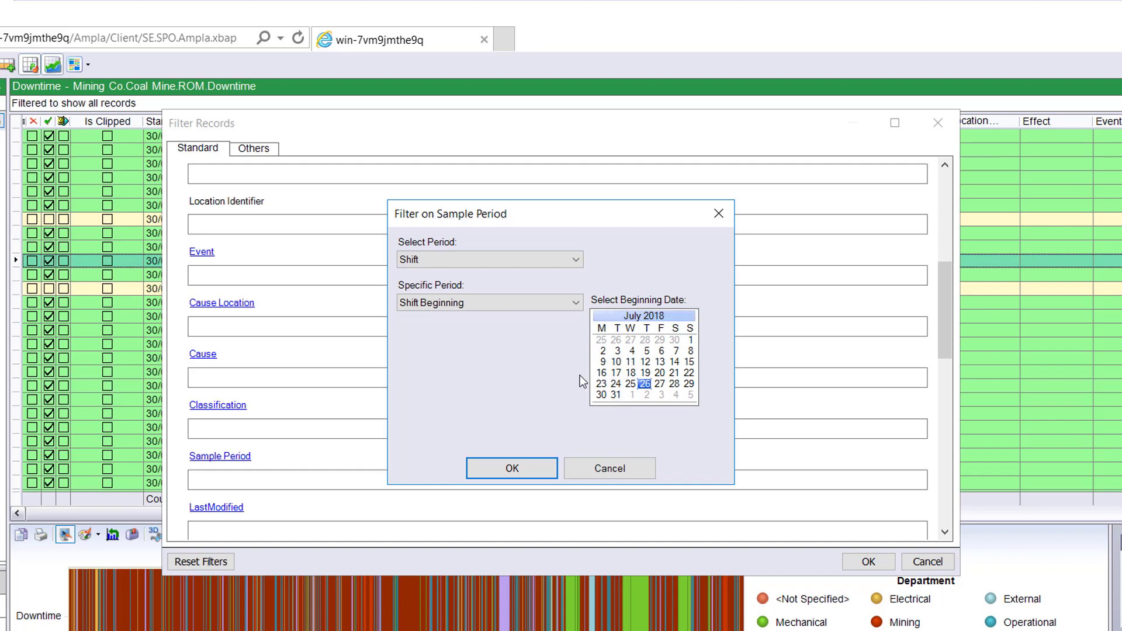
- Switch the specific period to Last Shift, accept it, and edit the Sample Period filter to read Last 4 Shift
click(574, 302)
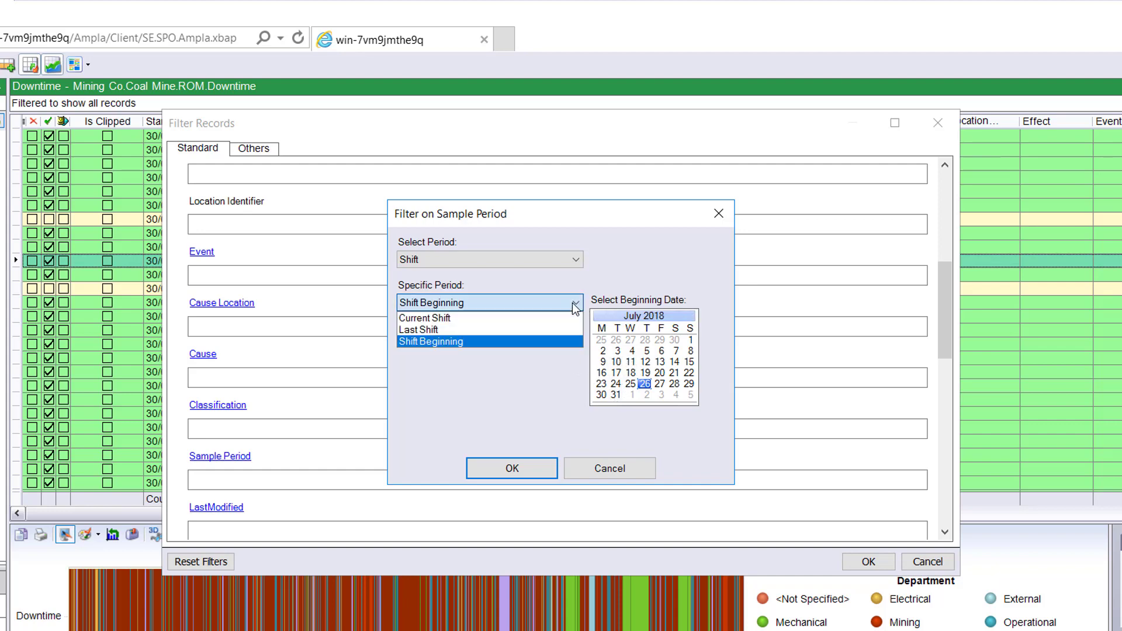
click(431, 331)
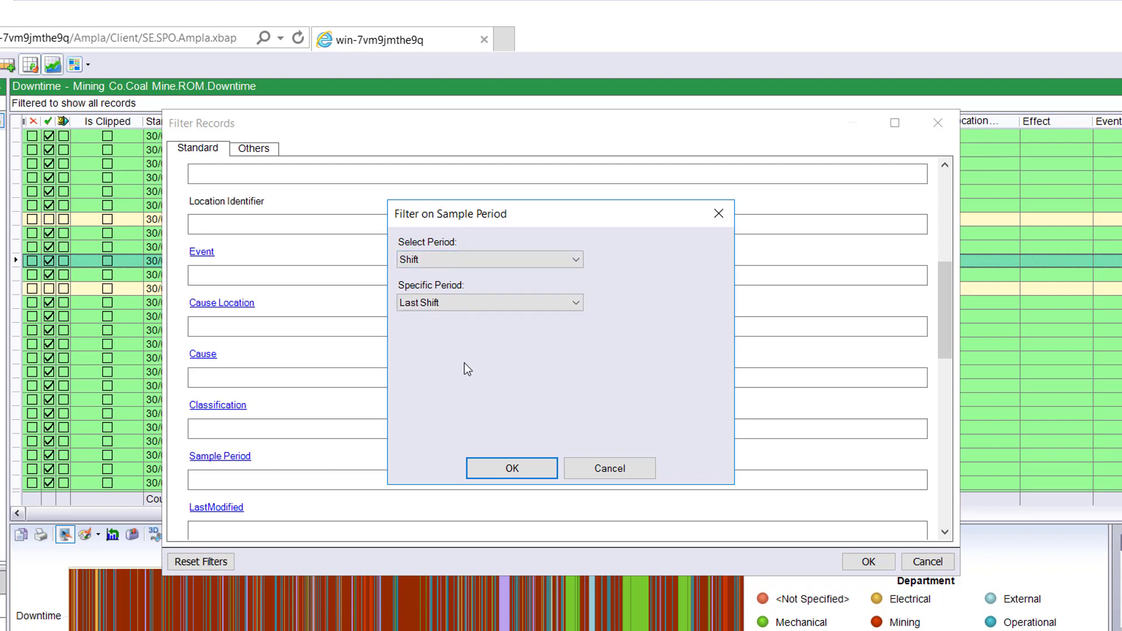
click(510, 468)
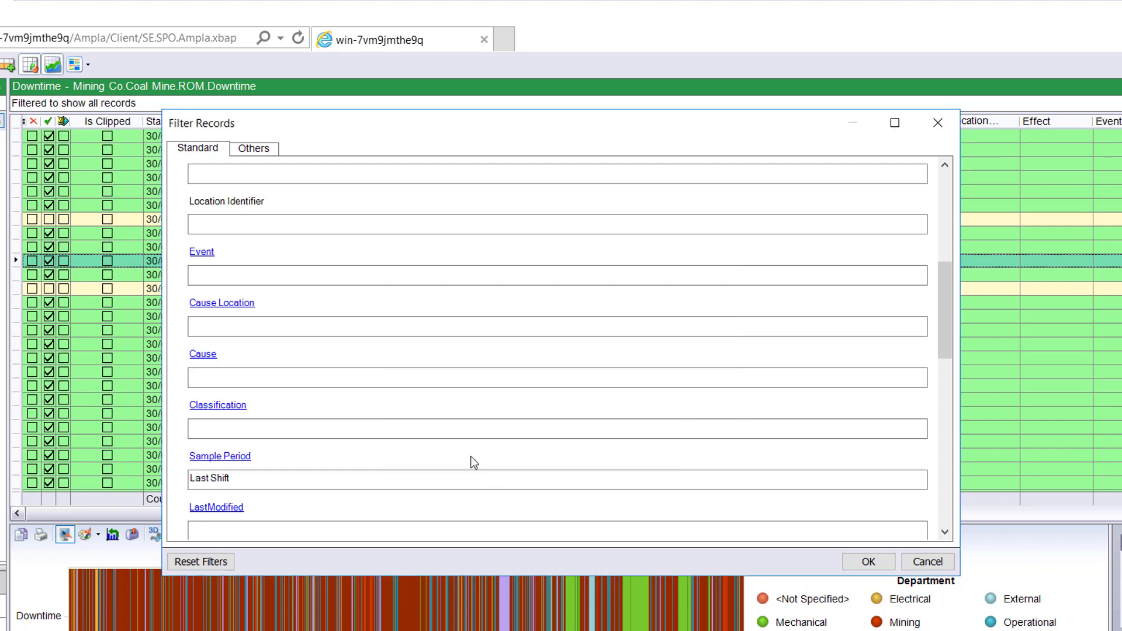
click(213, 476)
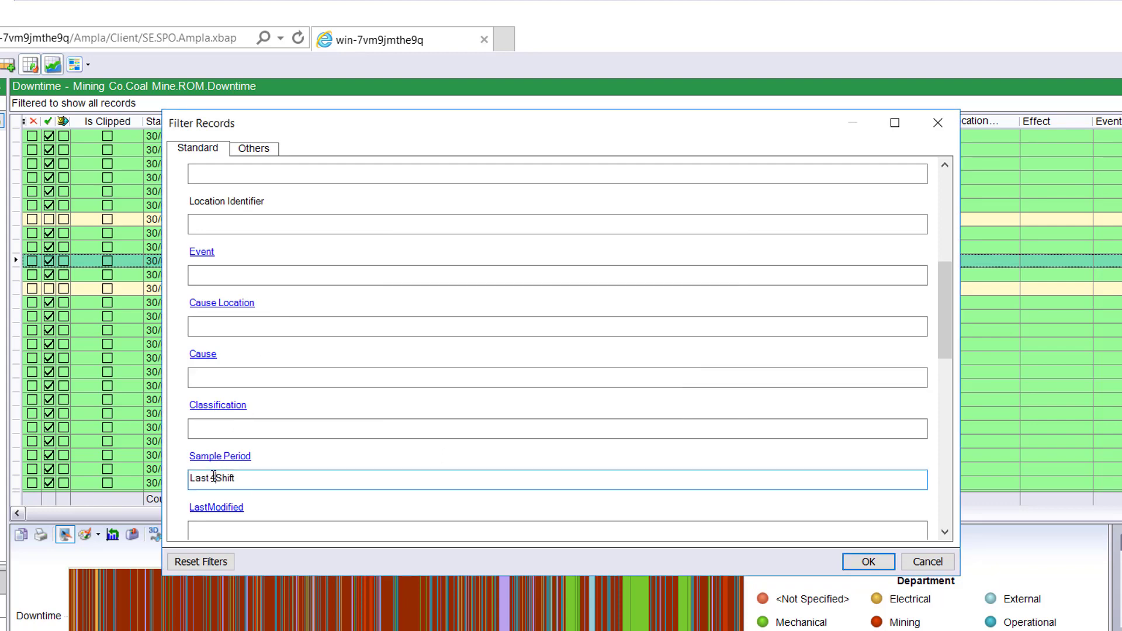
text(4)
- Enter *test as the filter on the Explanation field under Field Data
scroll(292, 458, down, 5)
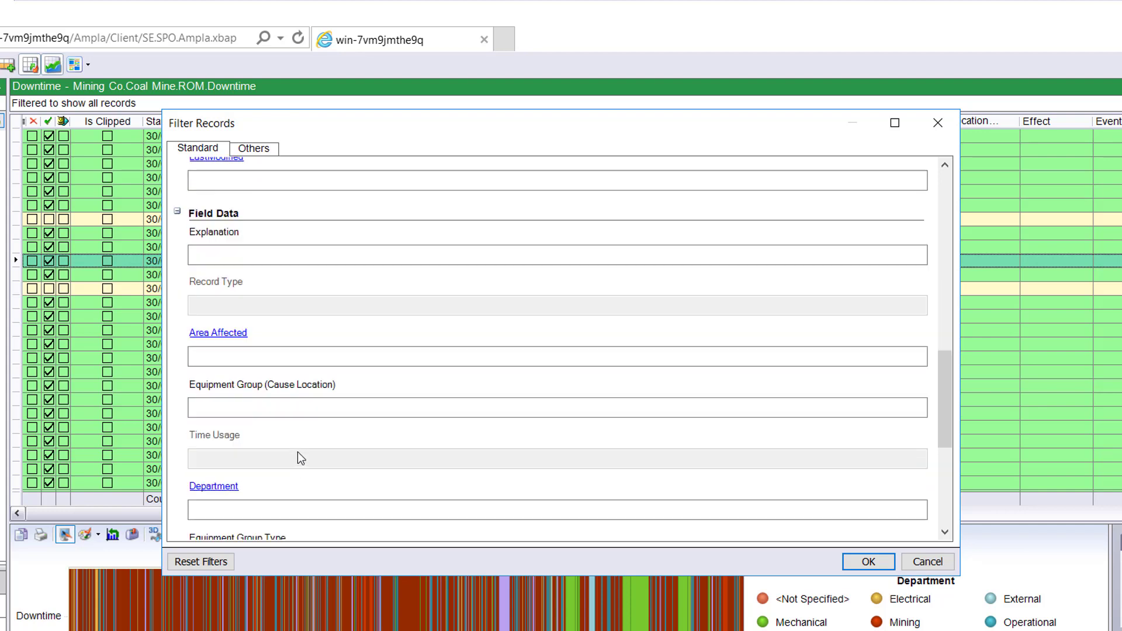
scroll(299, 455, down, 3)
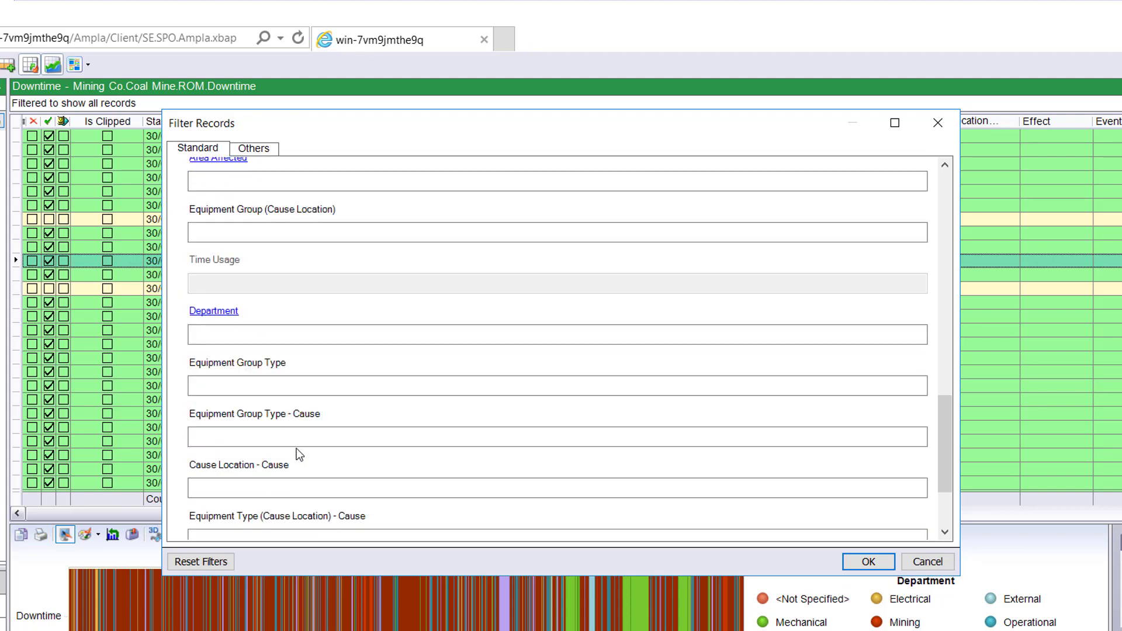
scroll(296, 448, up, 2)
scroll(296, 448, down, 4)
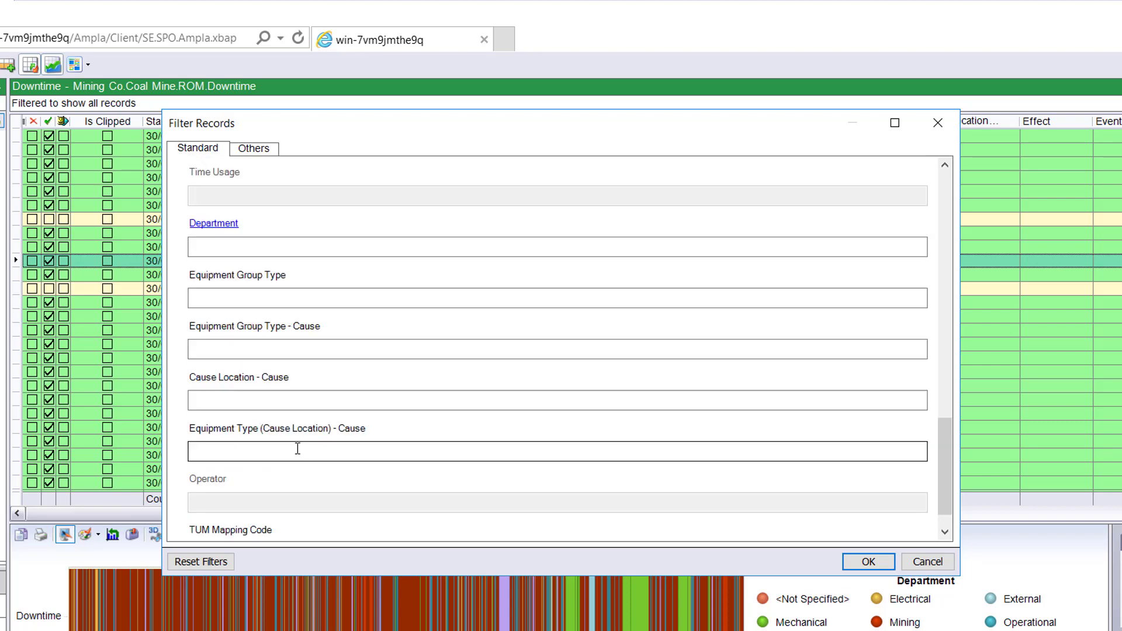
scroll(296, 447, up, 2)
scroll(296, 448, up, 6)
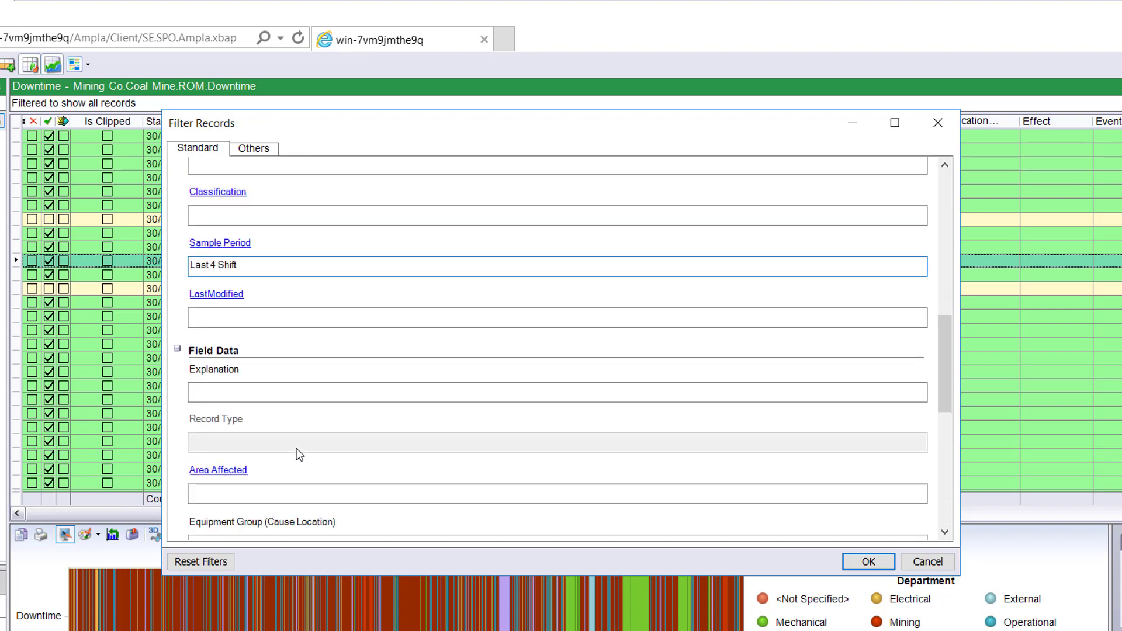
click(279, 393)
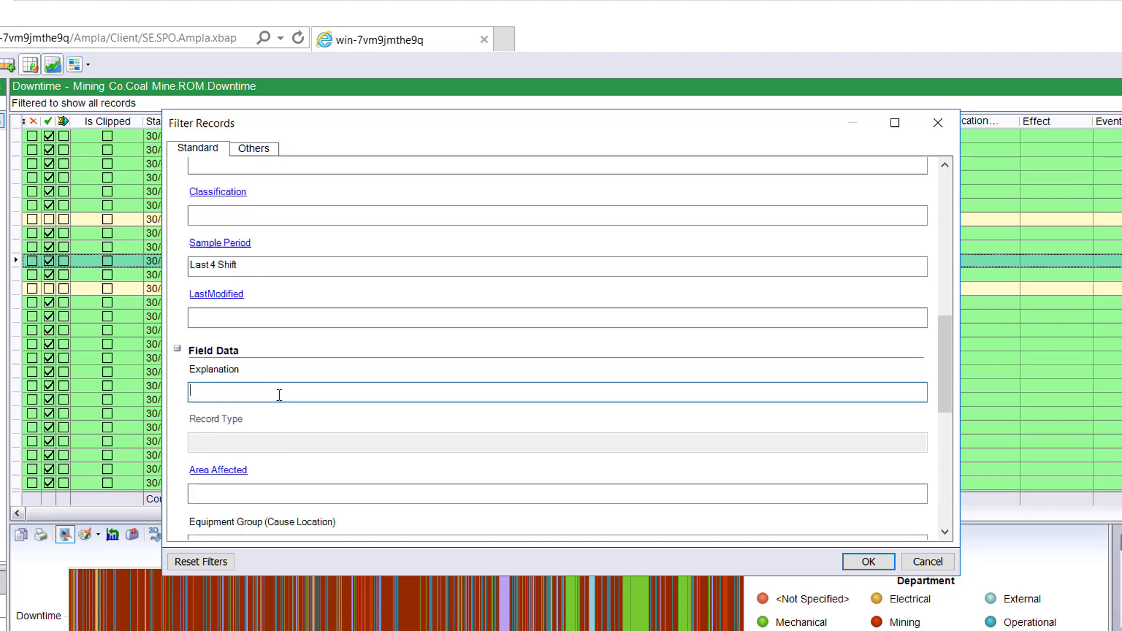
text(*test)
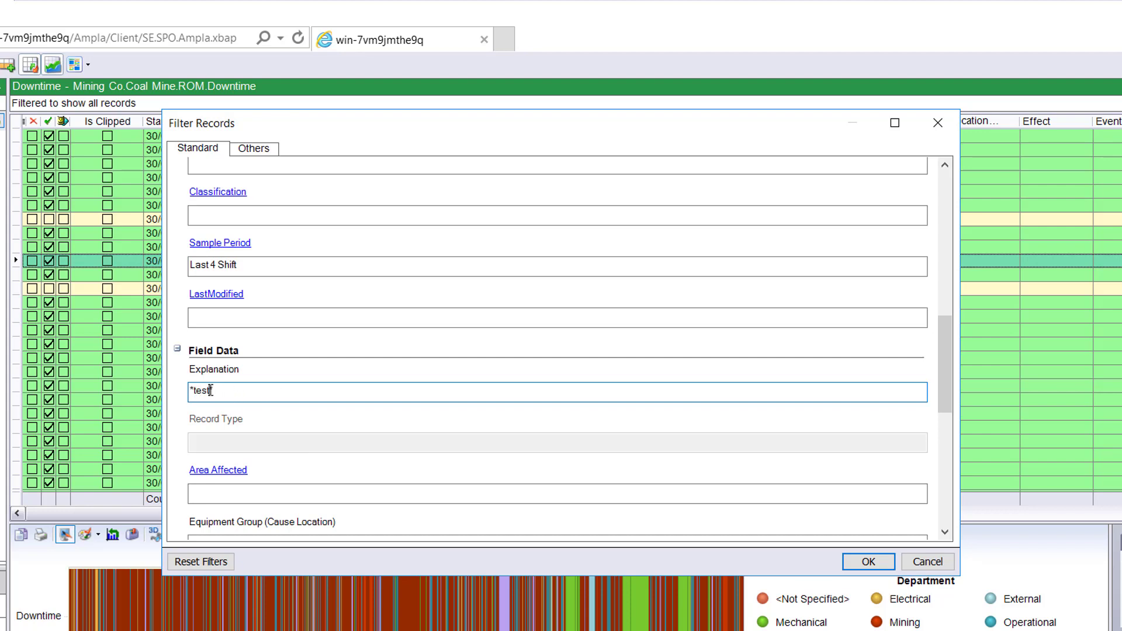
- Change the Explanation filter text to *blocked* with a wildcard on both sides
drag(211, 390, 194, 390)
click(220, 390)
drag(211, 391, 193, 391)
text(blocked*)
click(236, 390)
- Set the Duration filter to >600
scroll(324, 339, up, 10)
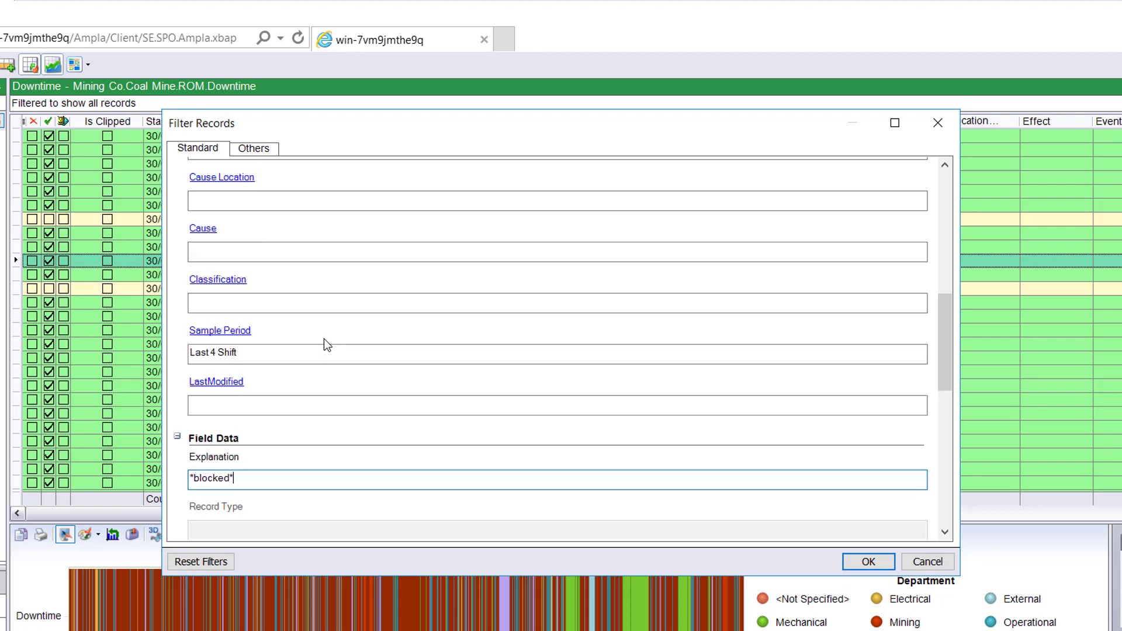
click(298, 347)
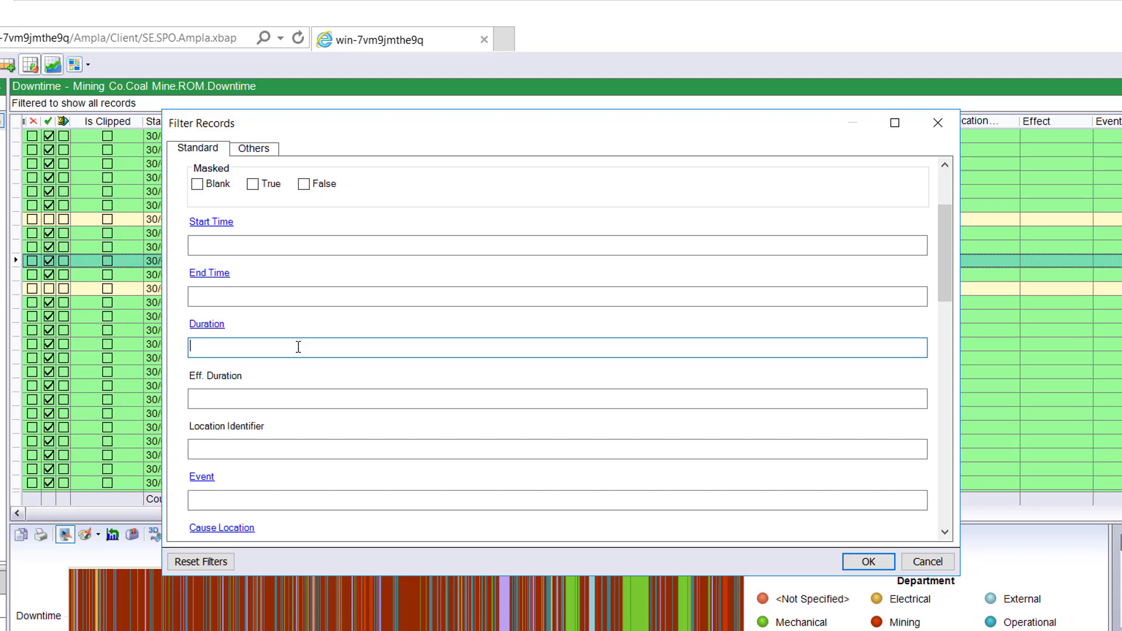
text(>600)
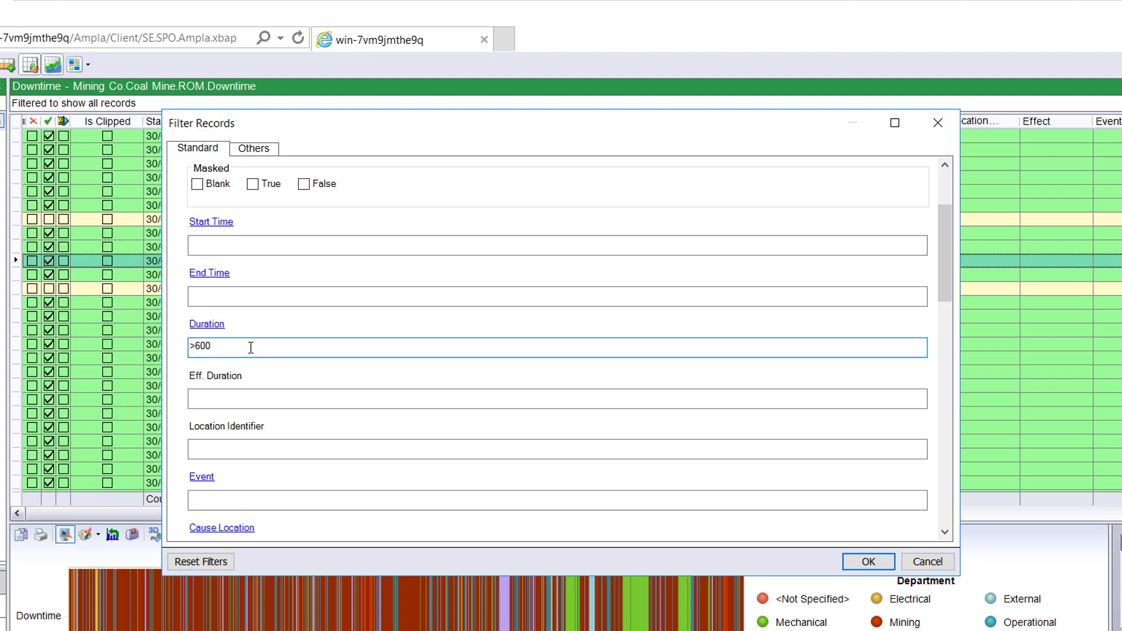
click(282, 396)
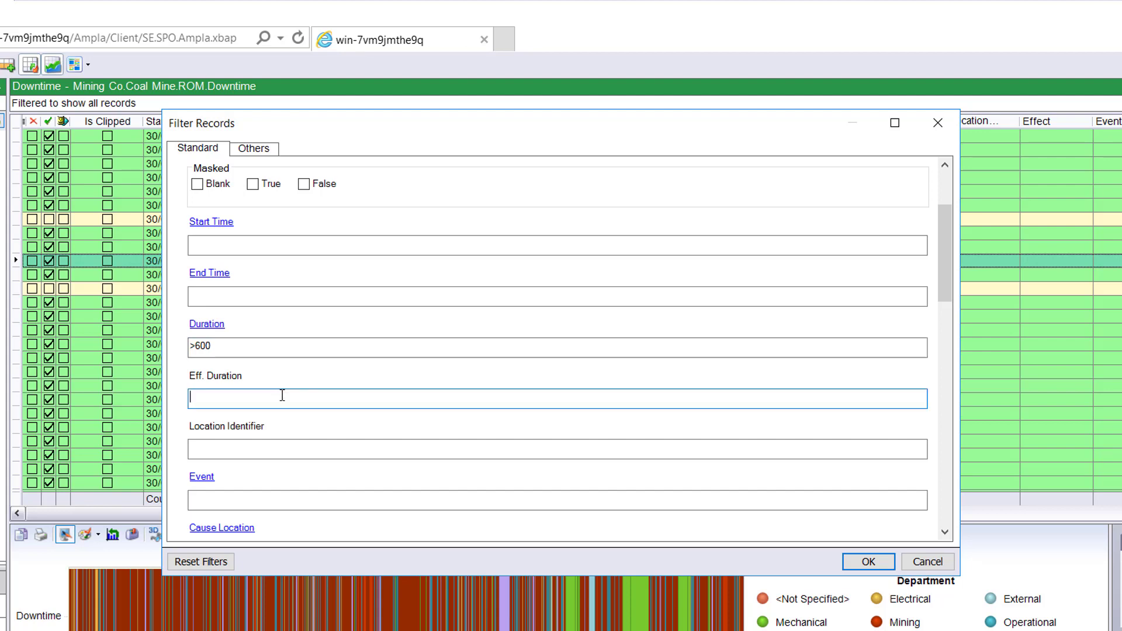
- View the list of selectable causes for the Cause filter and close it without choosing any
scroll(282, 397, down, 3)
scroll(280, 450, down, 1)
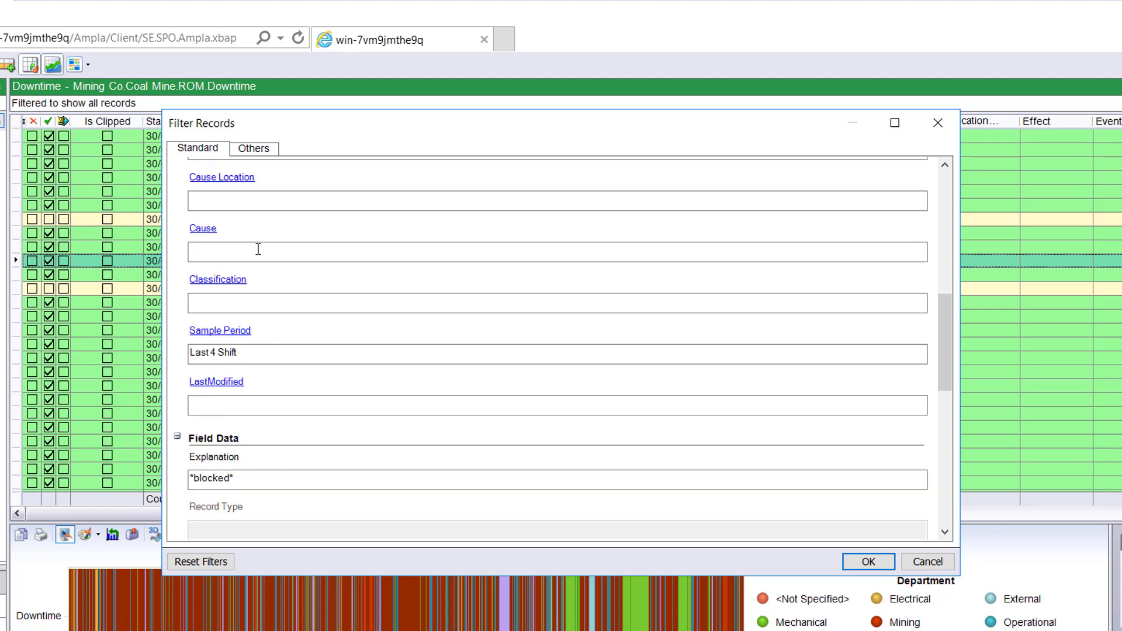
click(208, 232)
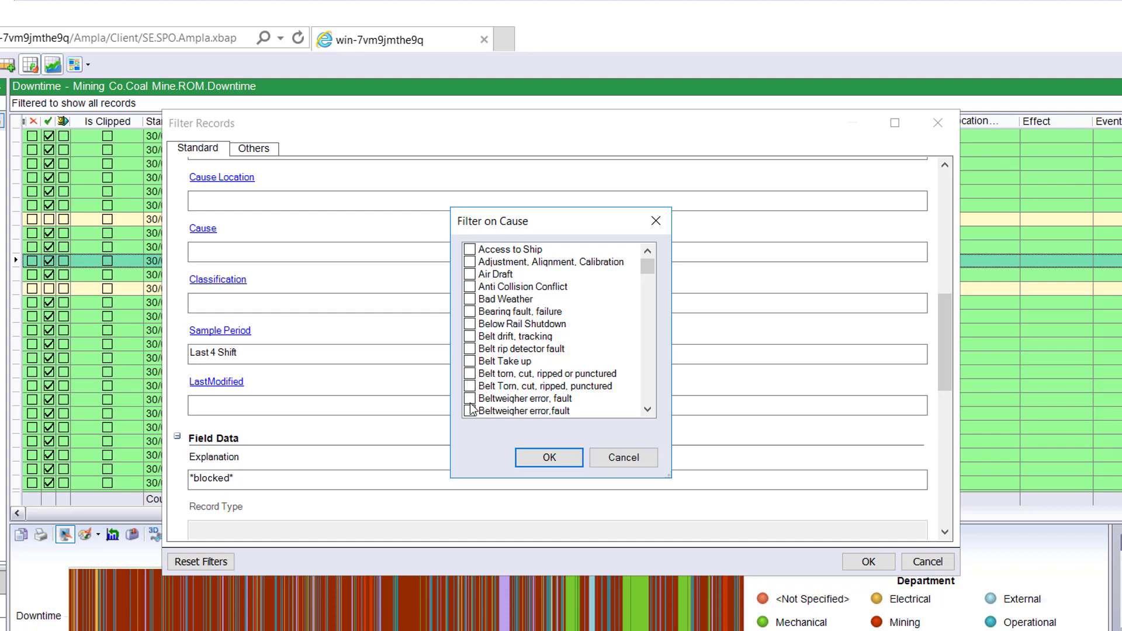
click(616, 457)
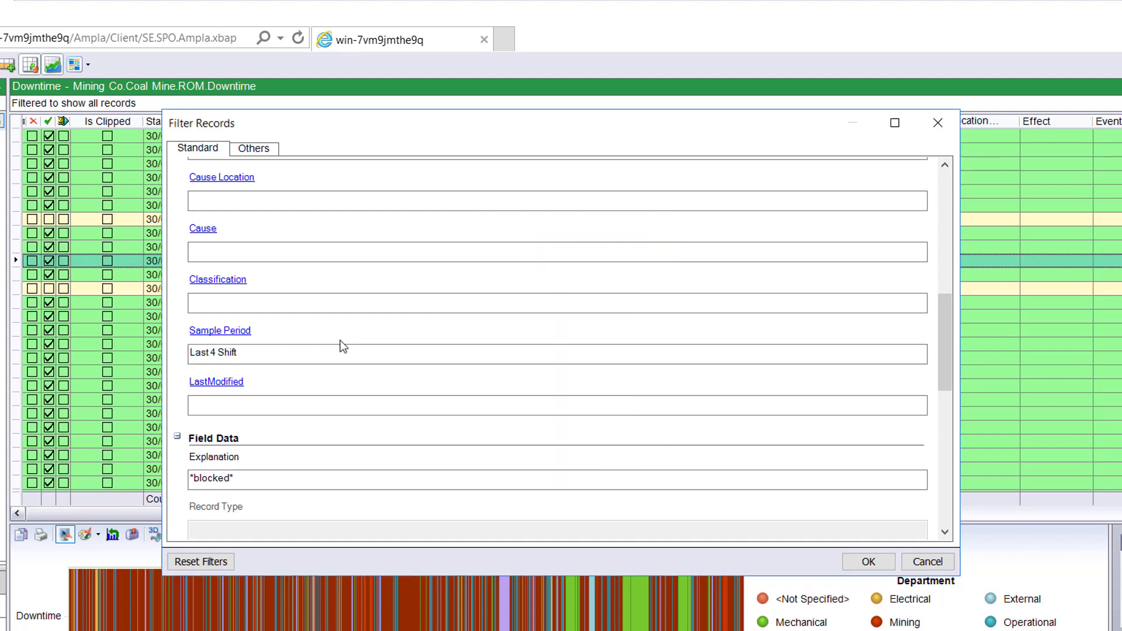
- View the selectable affected areas and set the Area Affected filter to "CHPP - MOD5 - 5502" Or "CHPP - MOD6"
scroll(332, 332, down, 9)
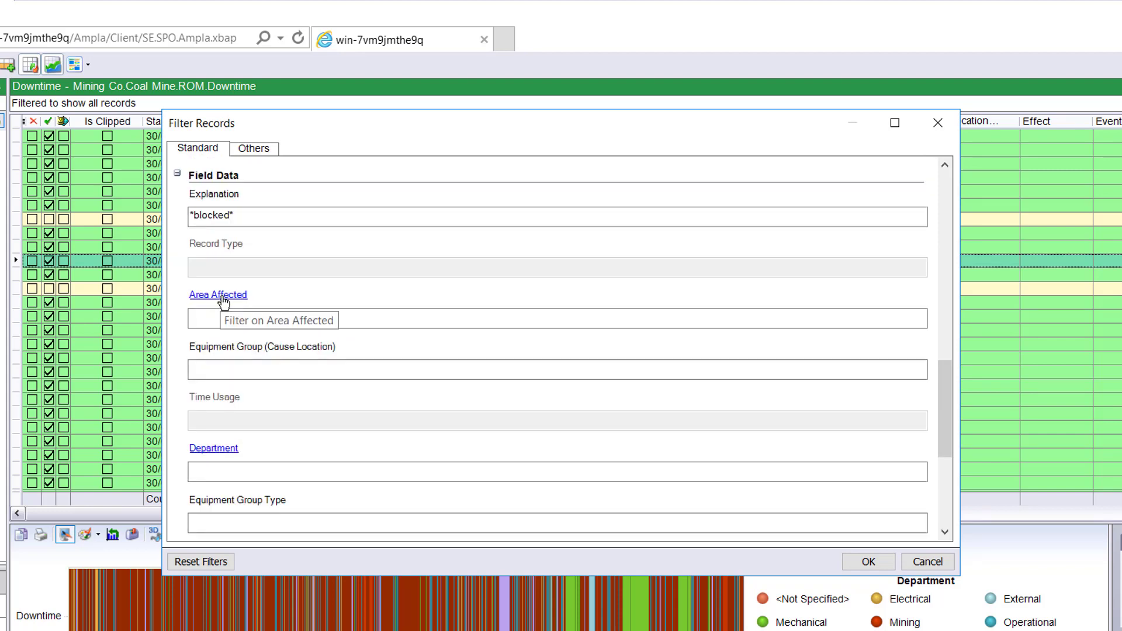
click(224, 301)
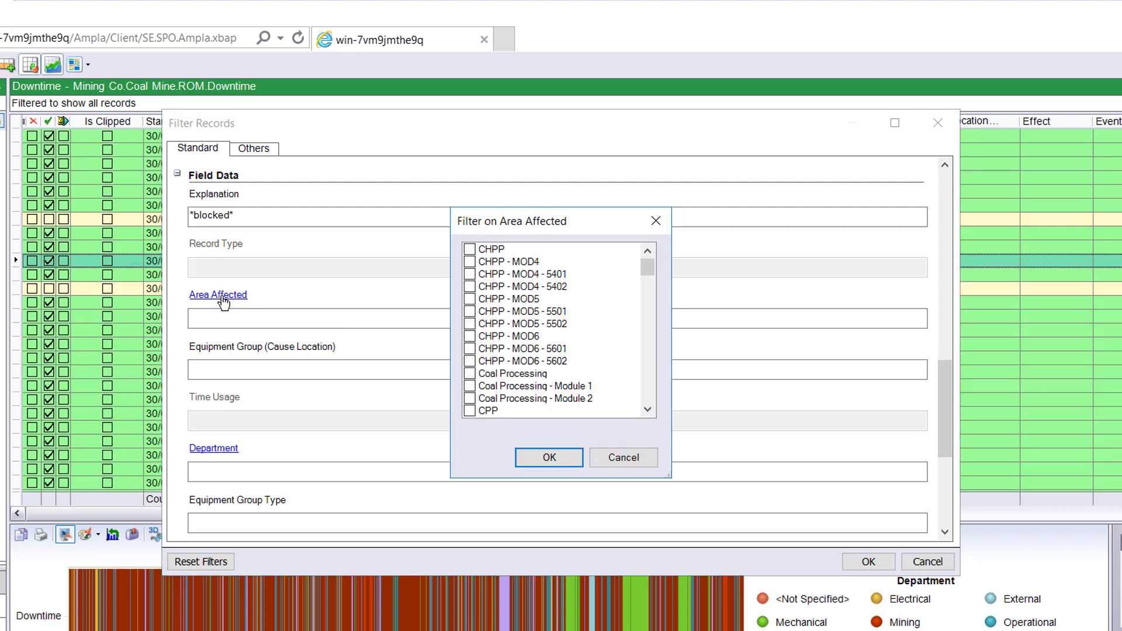
click(610, 455)
click(322, 318)
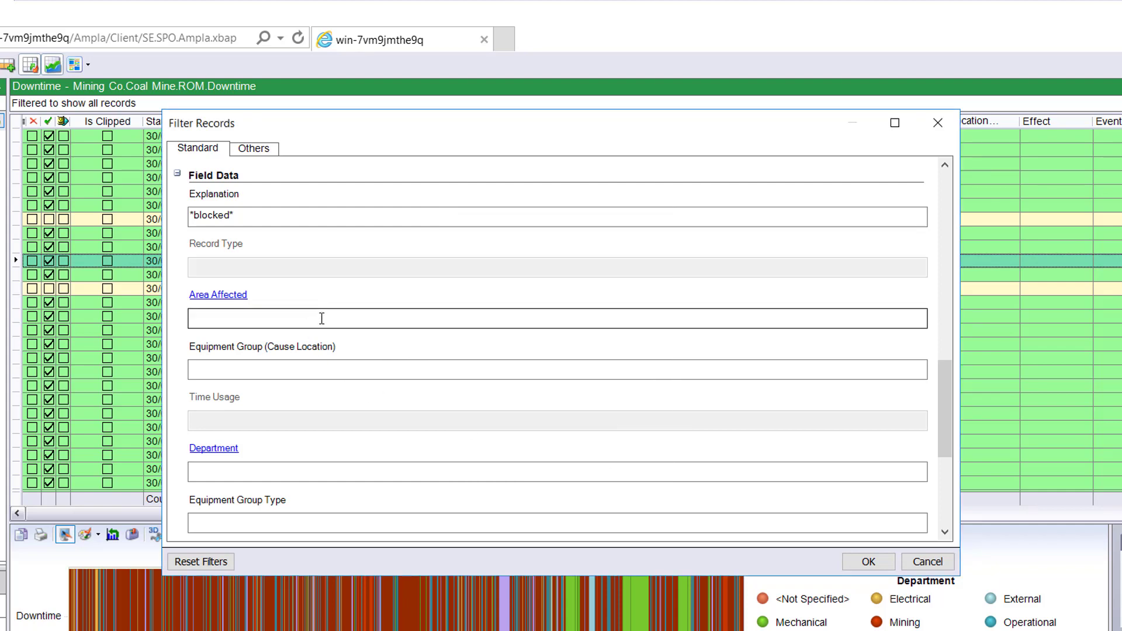
click(322, 318)
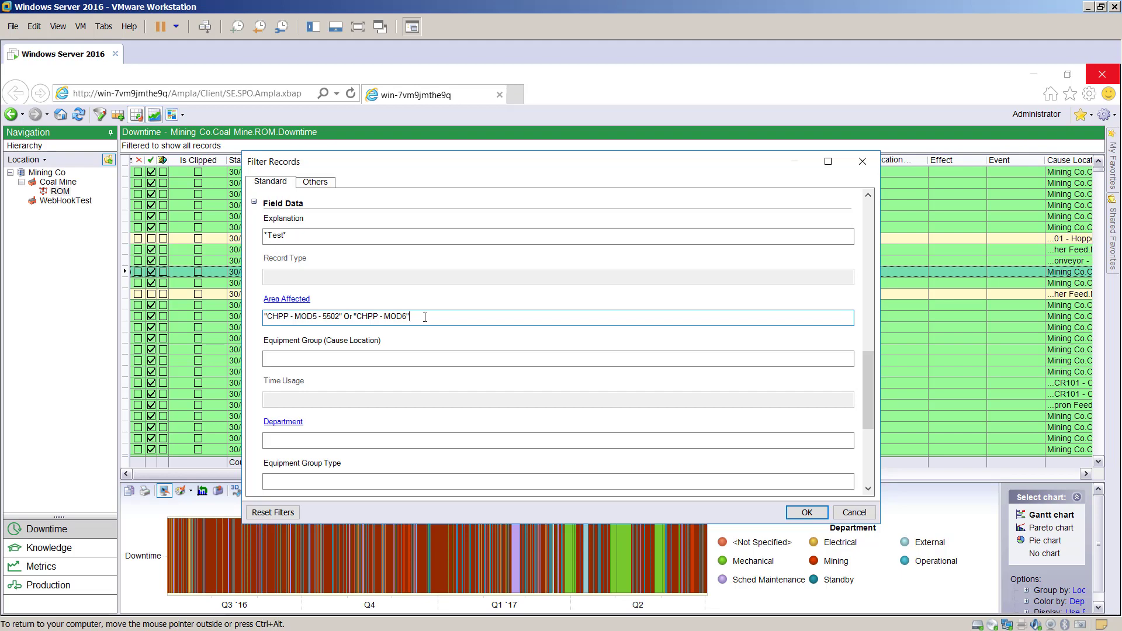
- Reset all filters and apply Sample Period Last Year with Department Electrical Or Mechanical Or Operational Or "Sched Maintenance" Or Standby
click(288, 513)
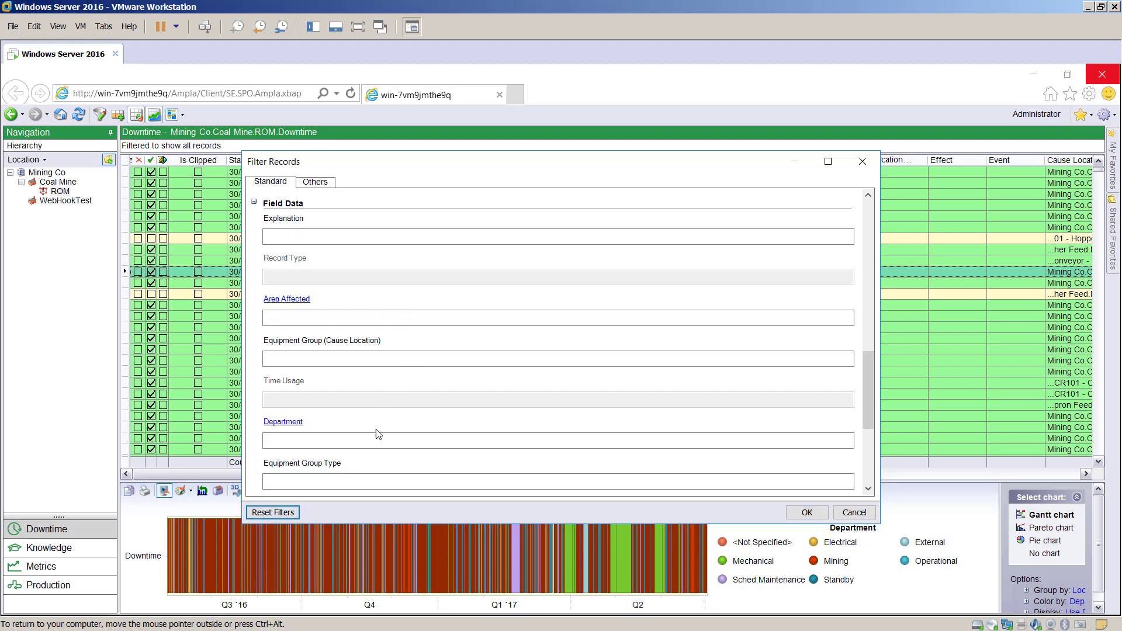
scroll(390, 366, up, 5)
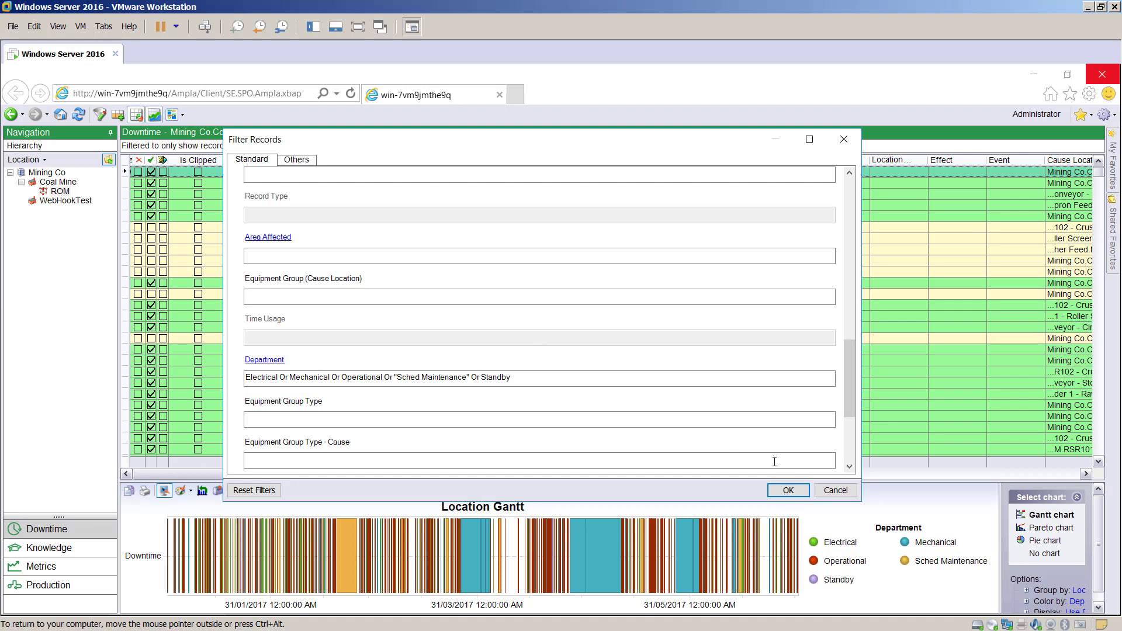
click(787, 491)
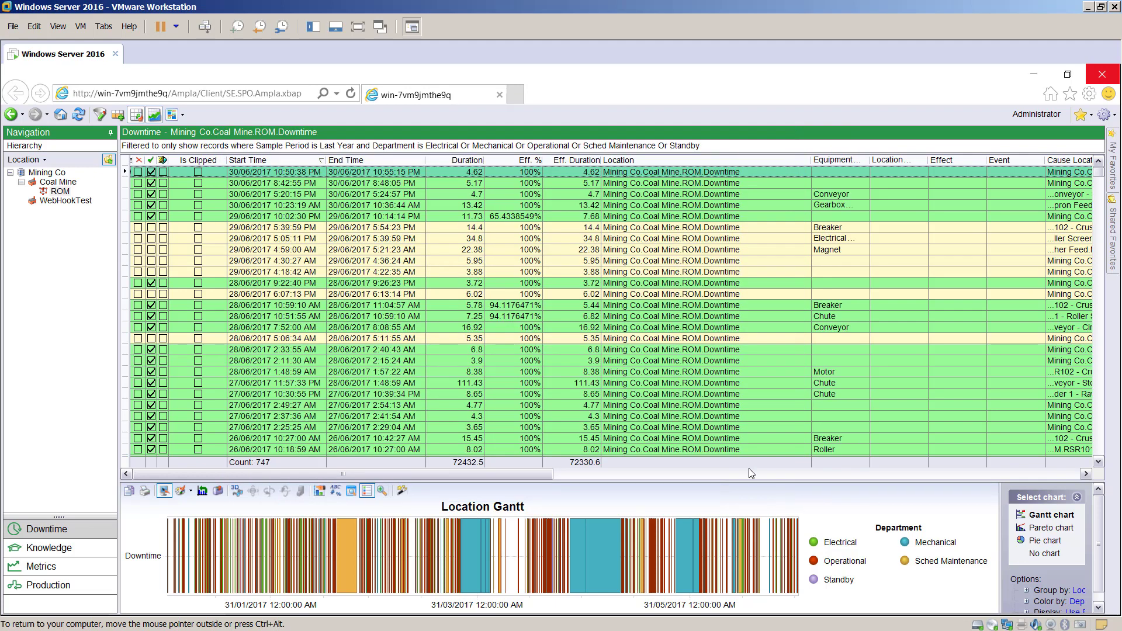